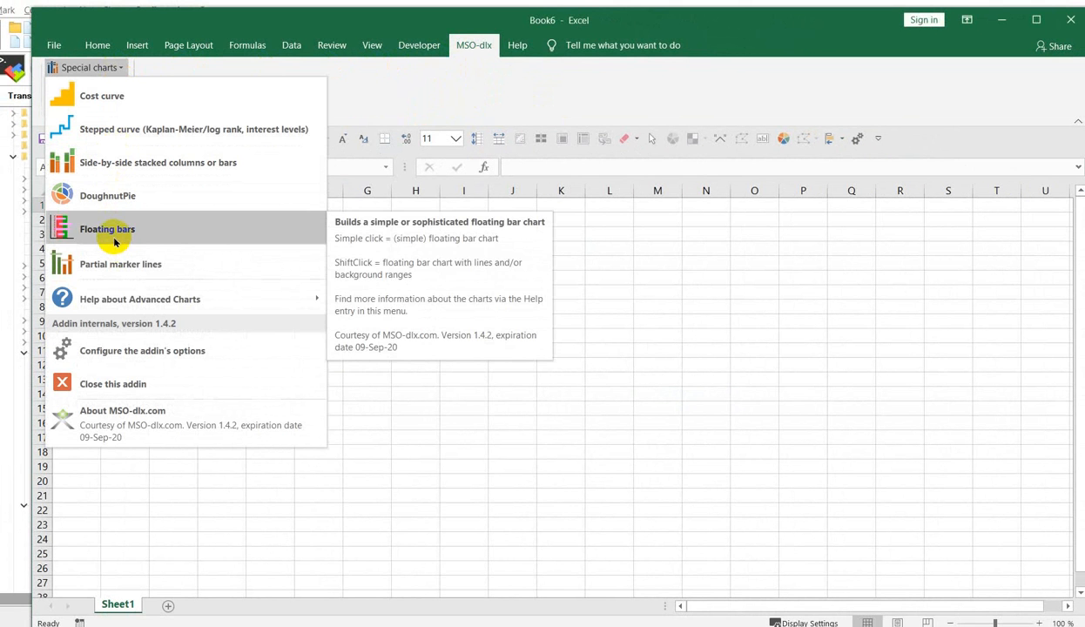
Open the help about floating bars and insert its worksheet with practice data, dismissing the data-selection message and the explanation window.
mouse_move(133, 302)
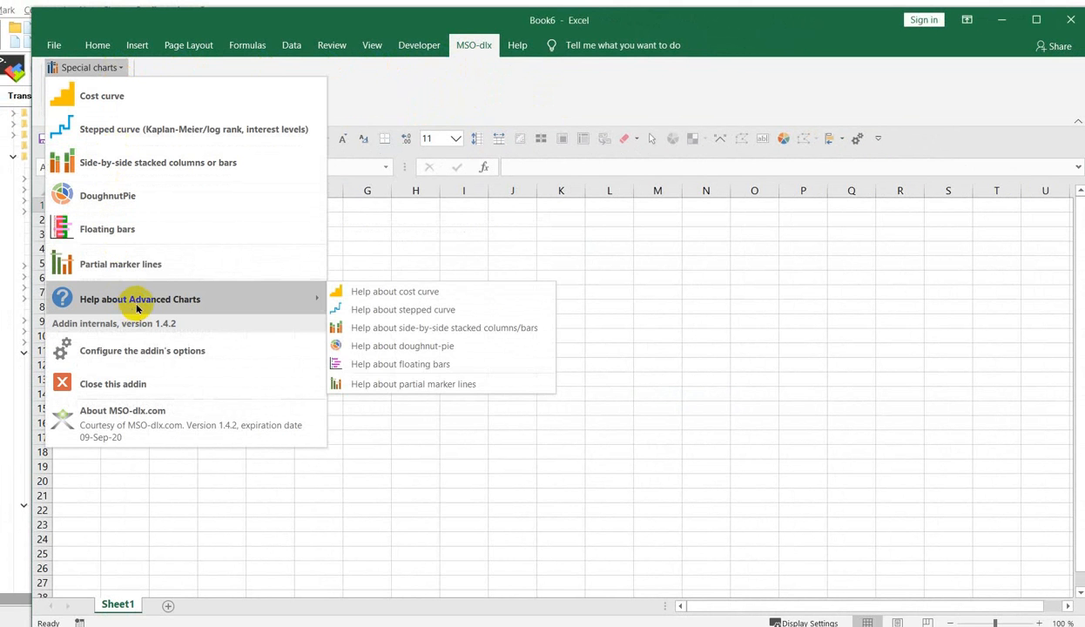
click(383, 365)
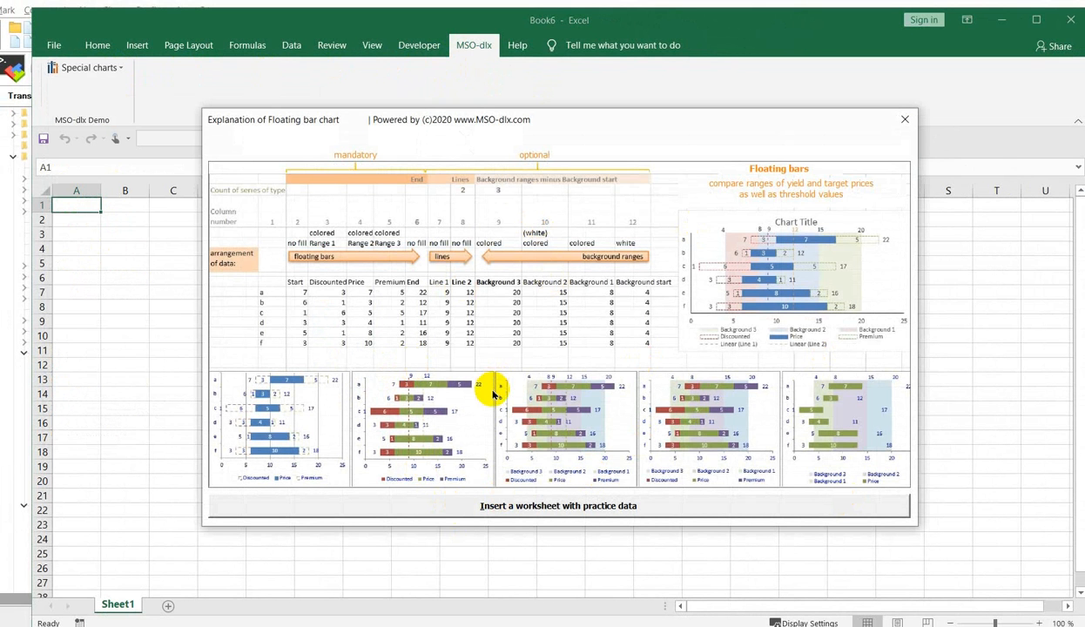
click(494, 503)
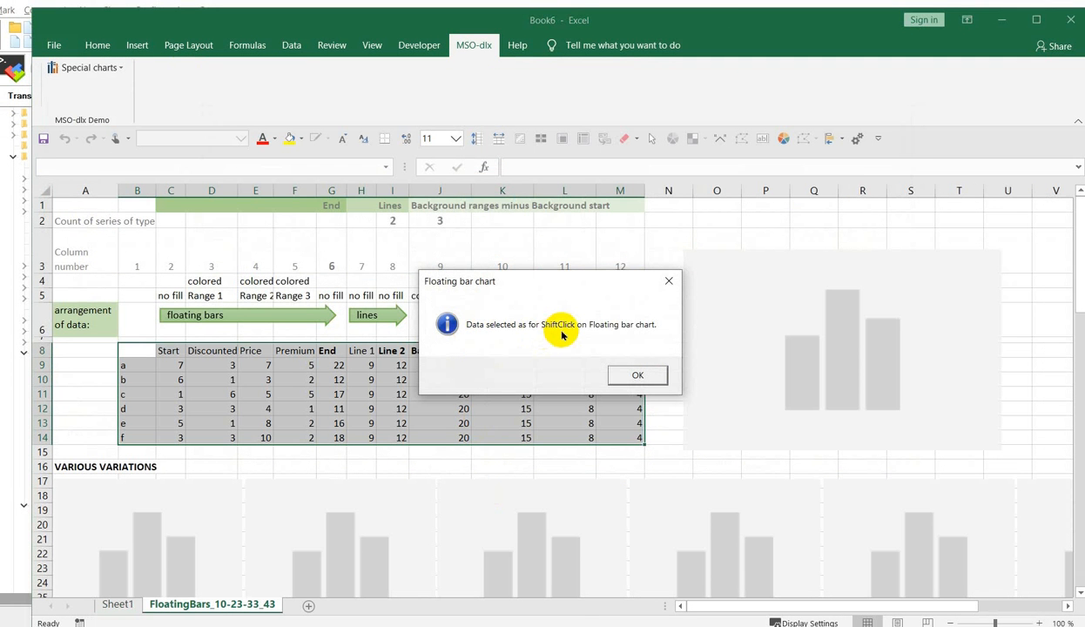
key(Return)
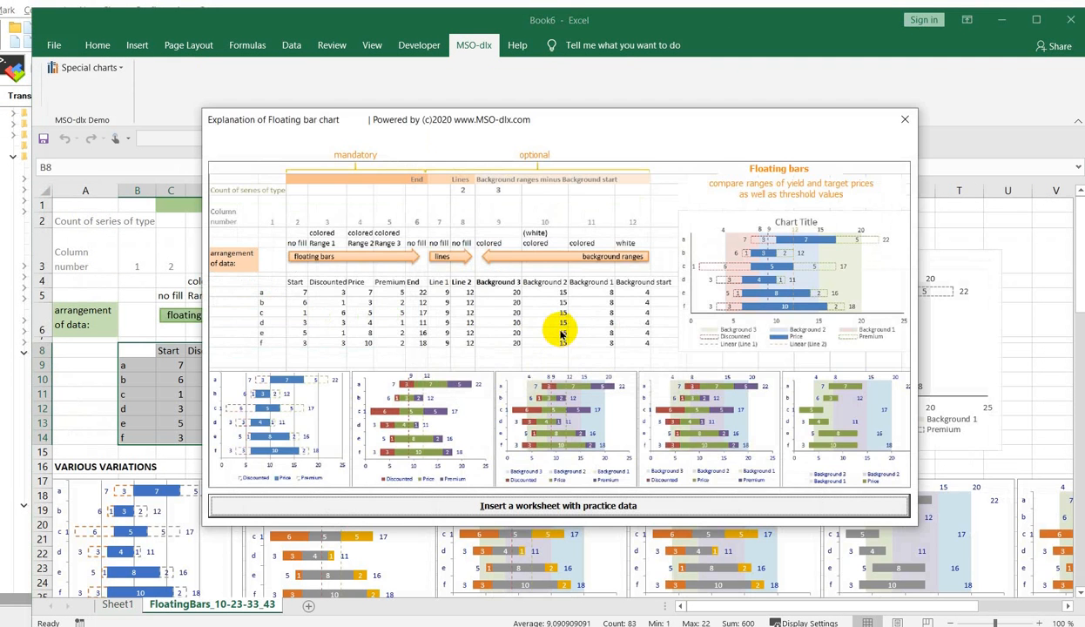
click(553, 329)
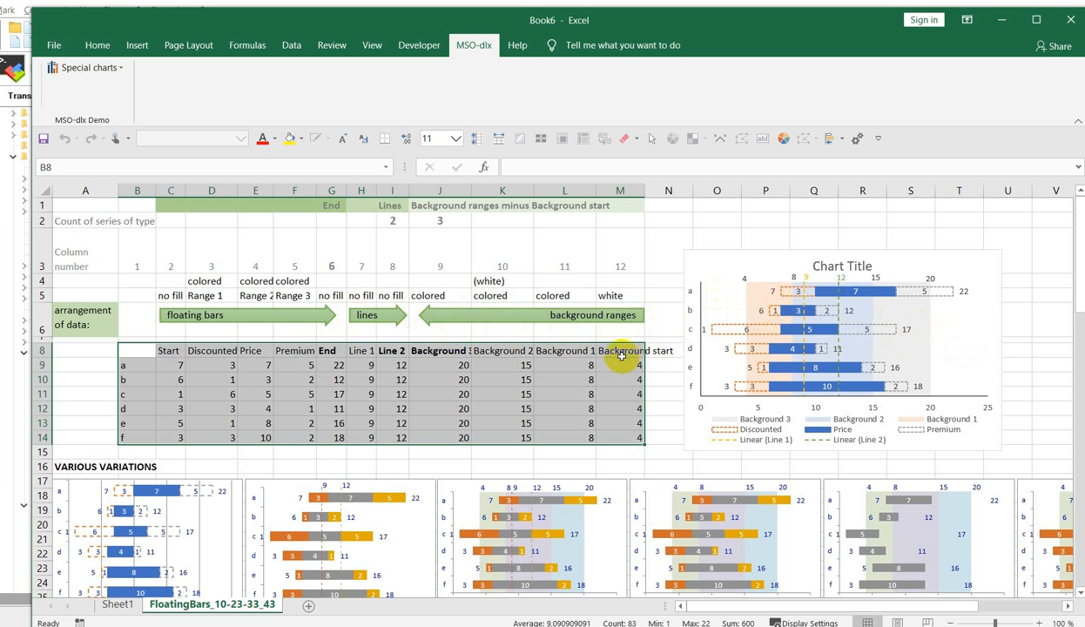
Build an advanced floating bar chart from the selected practice data, with End in column 6, 2 line series and 3 colored background ranges.
click(92, 68)
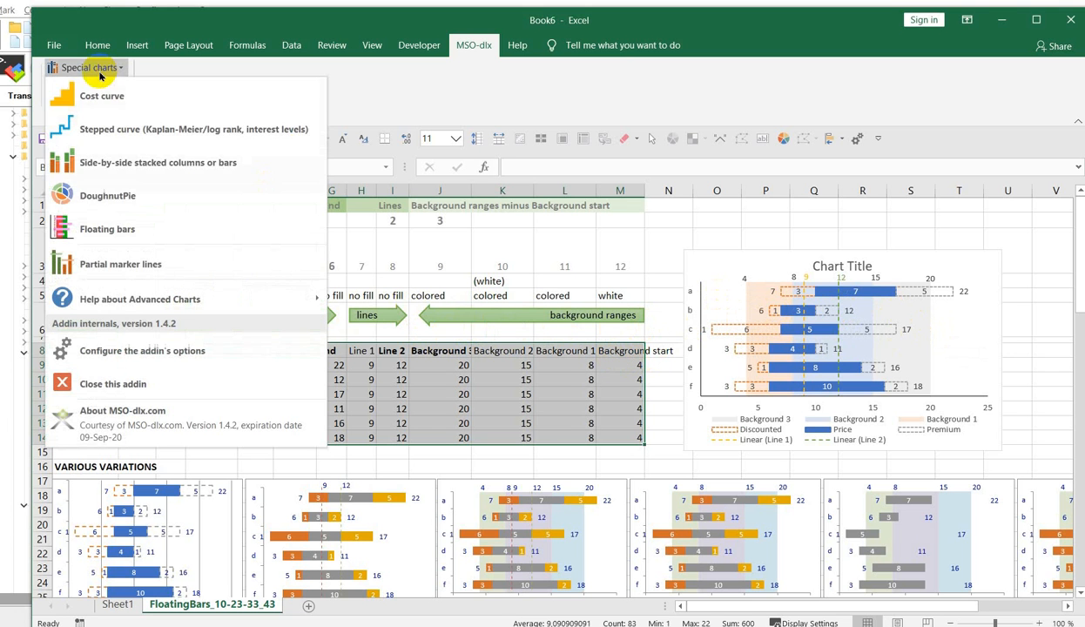
click(86, 219)
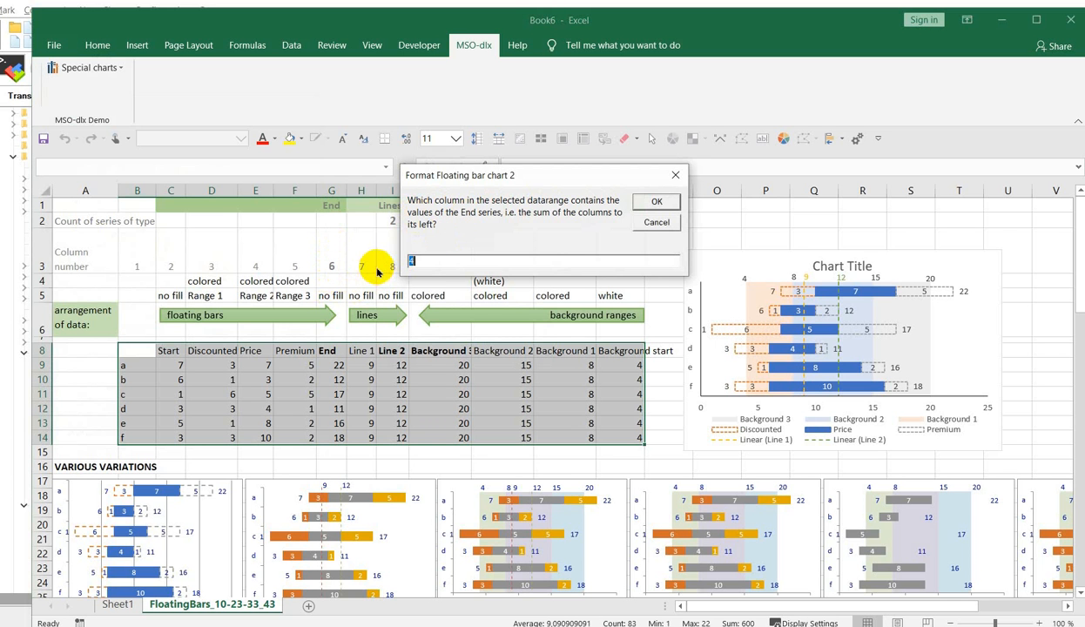
key(Return)
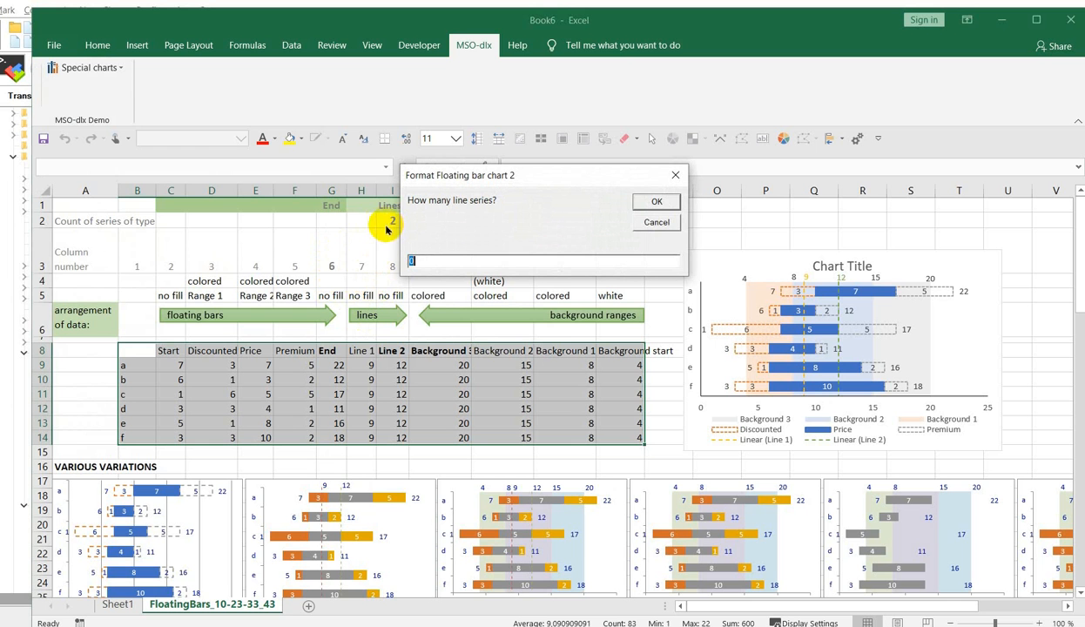
key(Return)
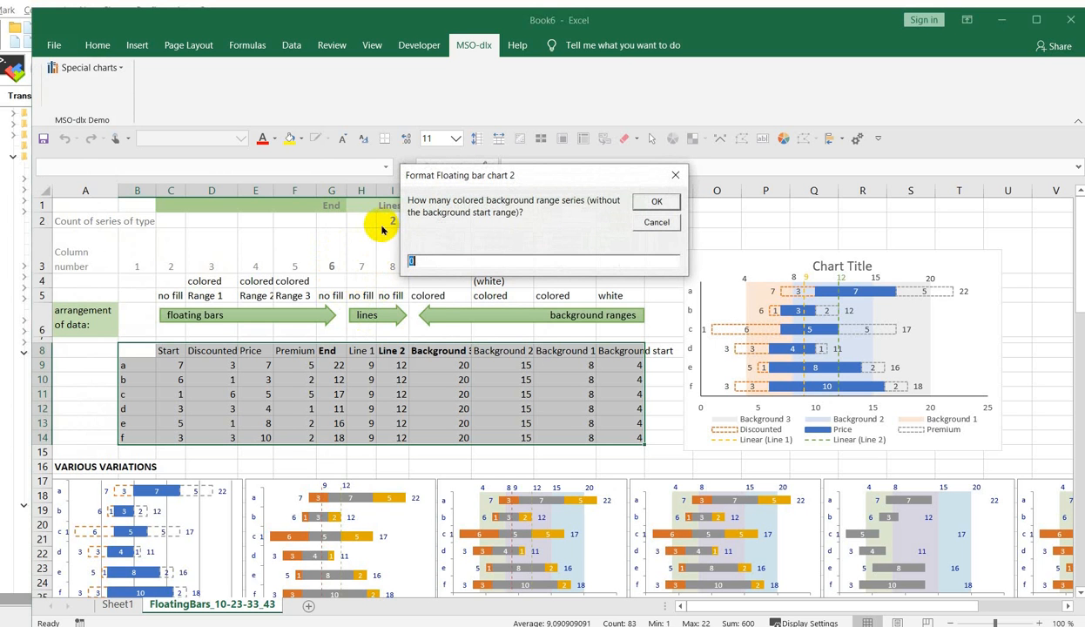
drag(507, 174, 506, 132)
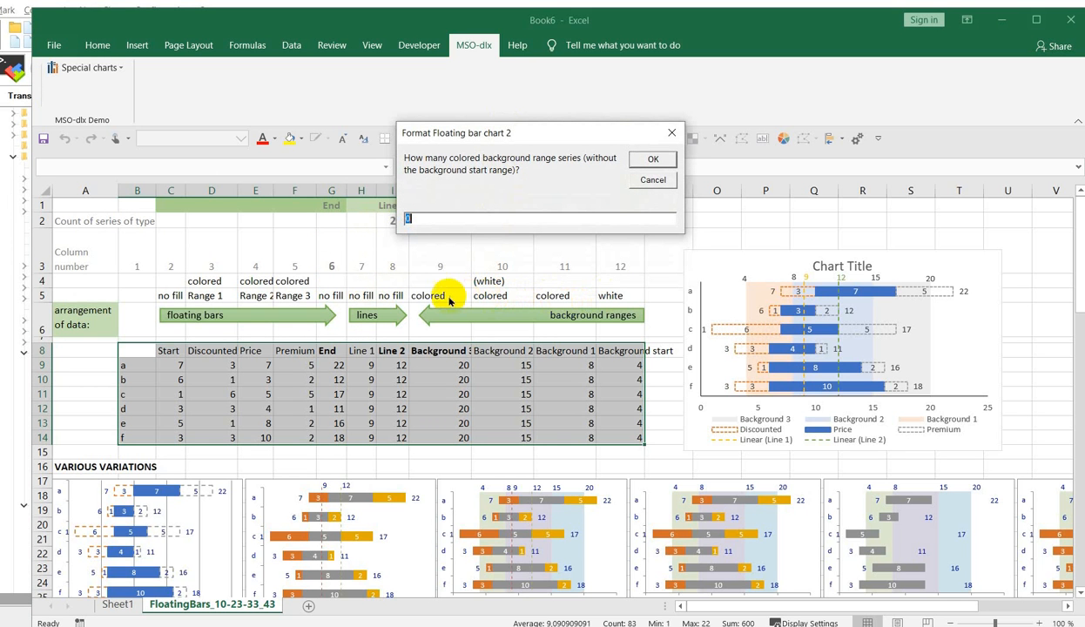
drag(518, 129, 486, 259)
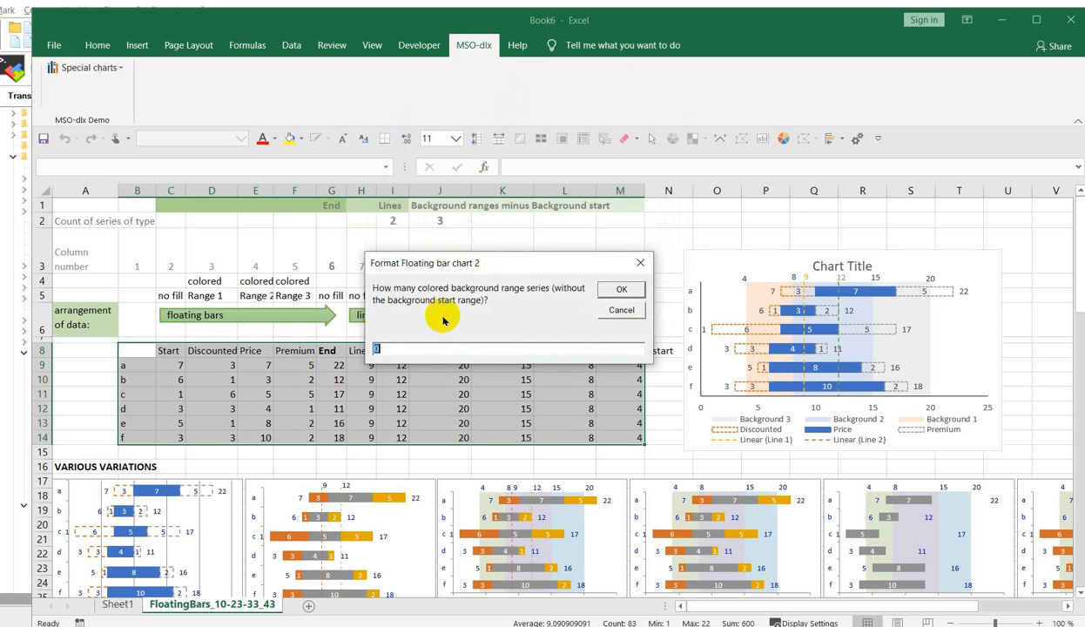
key(Return)
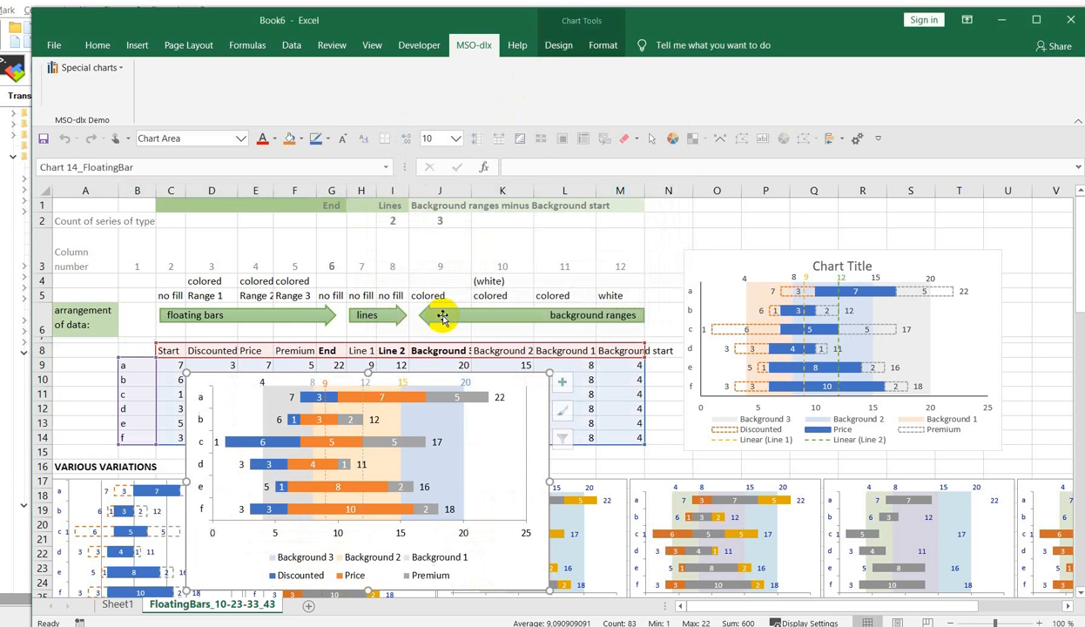
Move the new floating bar chart over the lower part of the sample chart and inspect its Line 1 and Line 2 trendlines.
mouse_move(201, 567)
mouse_down()
mouse_move(453, 564)
mouse_move(656, 585)
mouse_up()
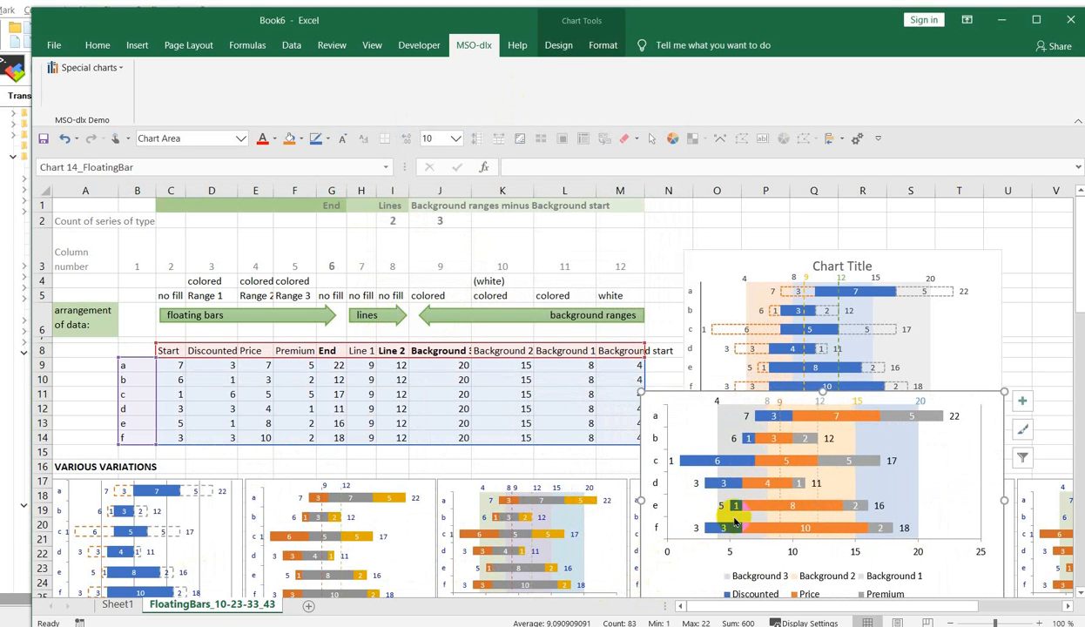
click(780, 427)
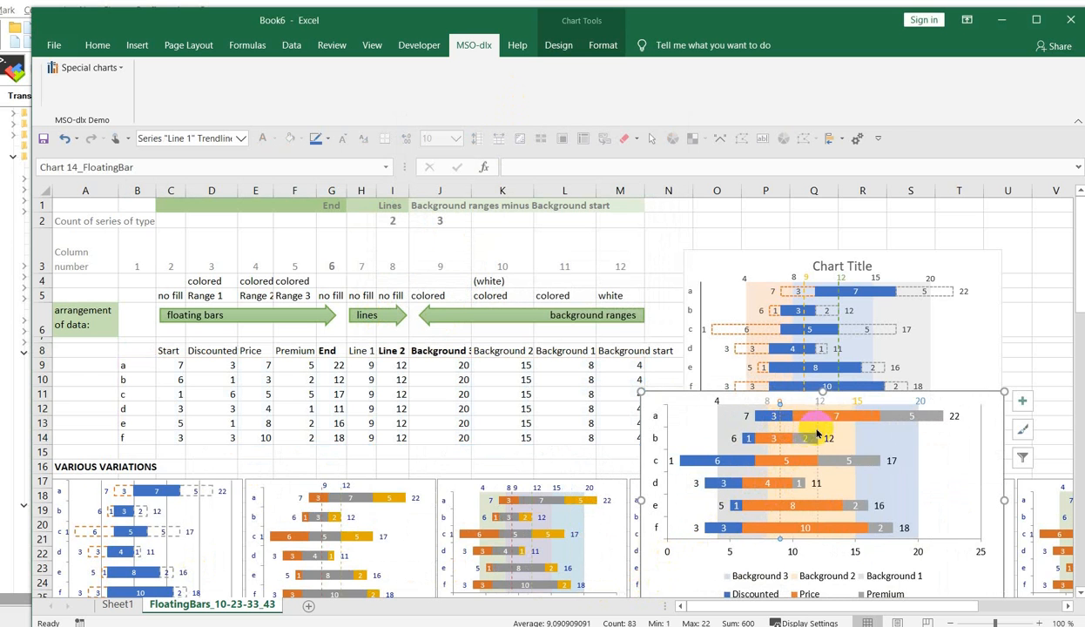
click(818, 430)
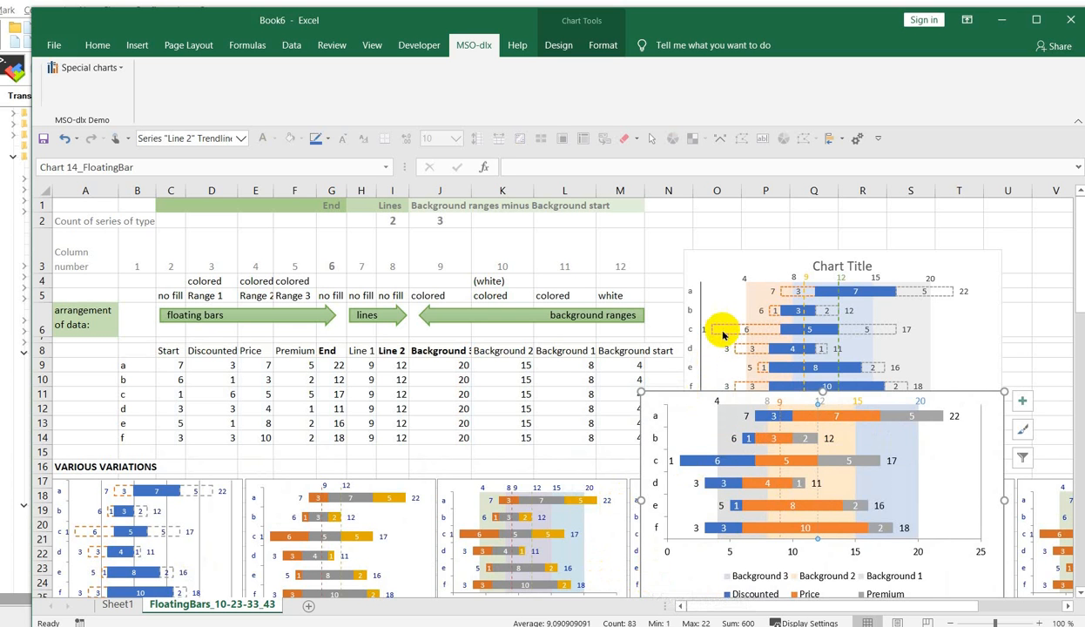
Inspect the Discounted and Premium series in the sample chart and move the new floating bar chart on top of it.
click(723, 333)
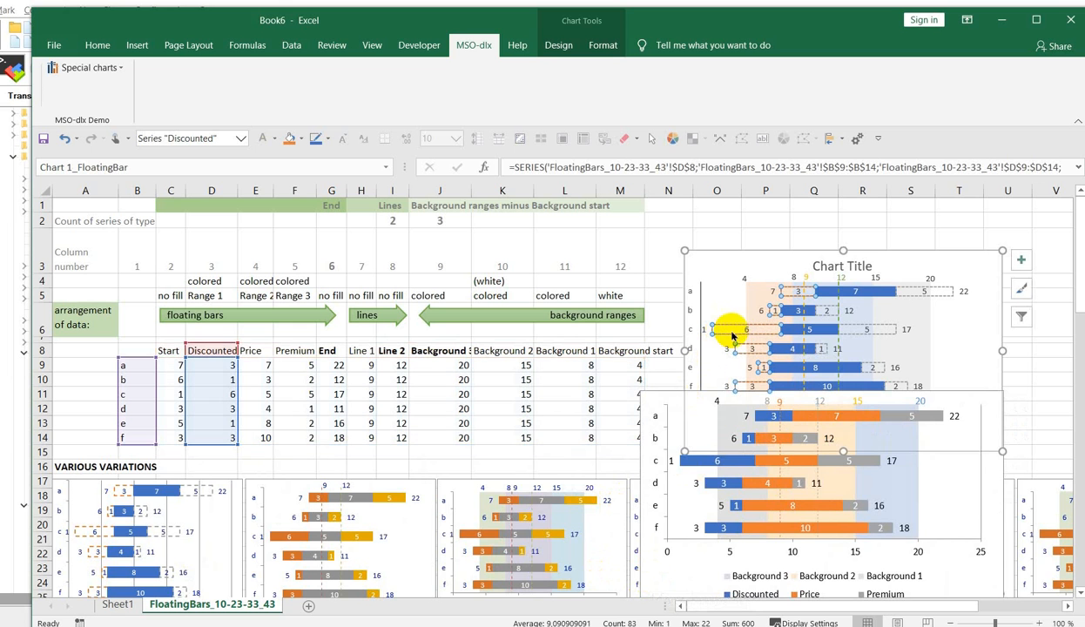
click(868, 328)
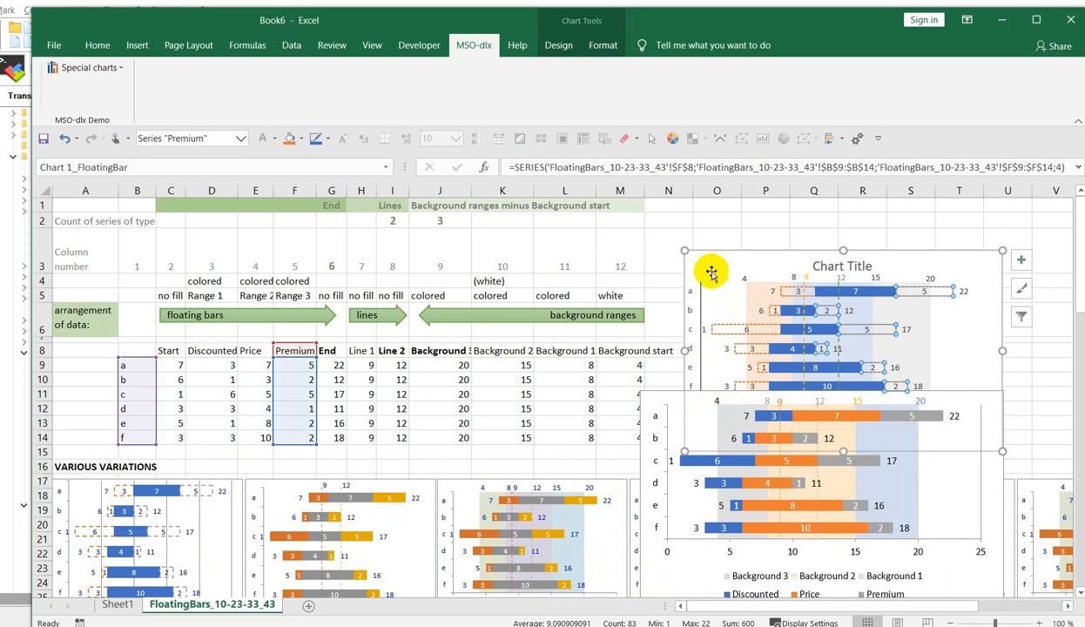
click(693, 253)
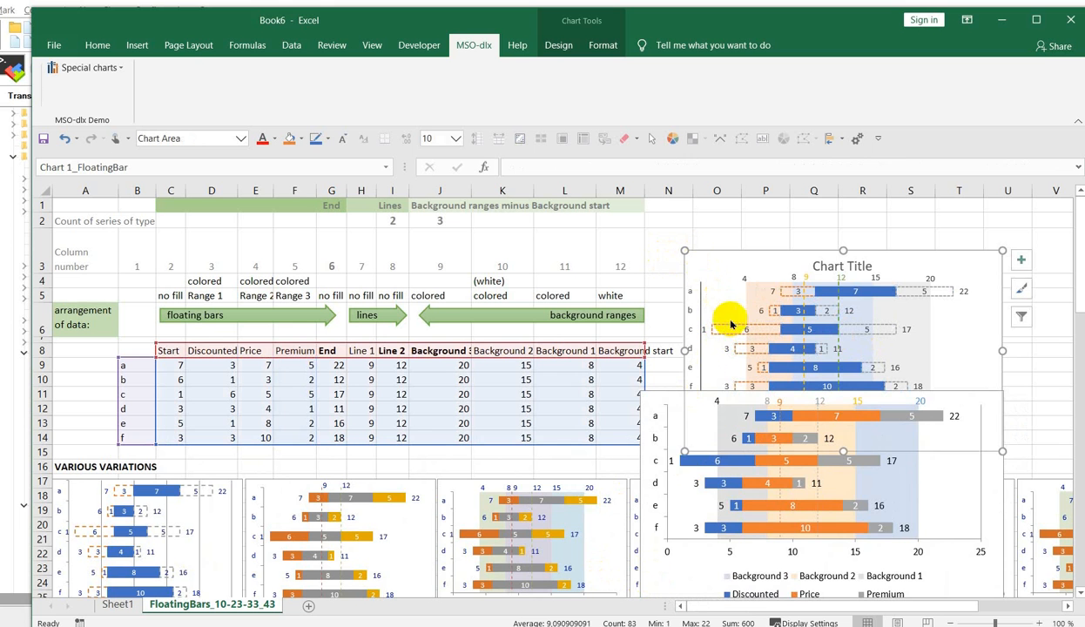
click(654, 585)
drag(654, 585, 706, 424)
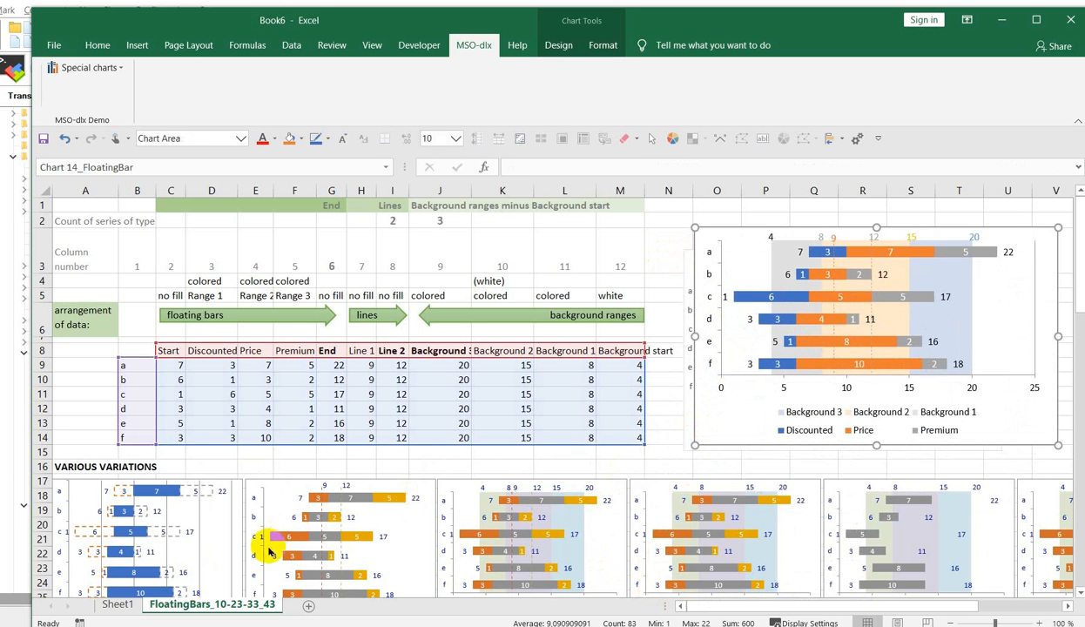
Examine the charts under VARIOUS VARIATIONS and the SIMPLE example, including the data range each one is built from.
click(205, 551)
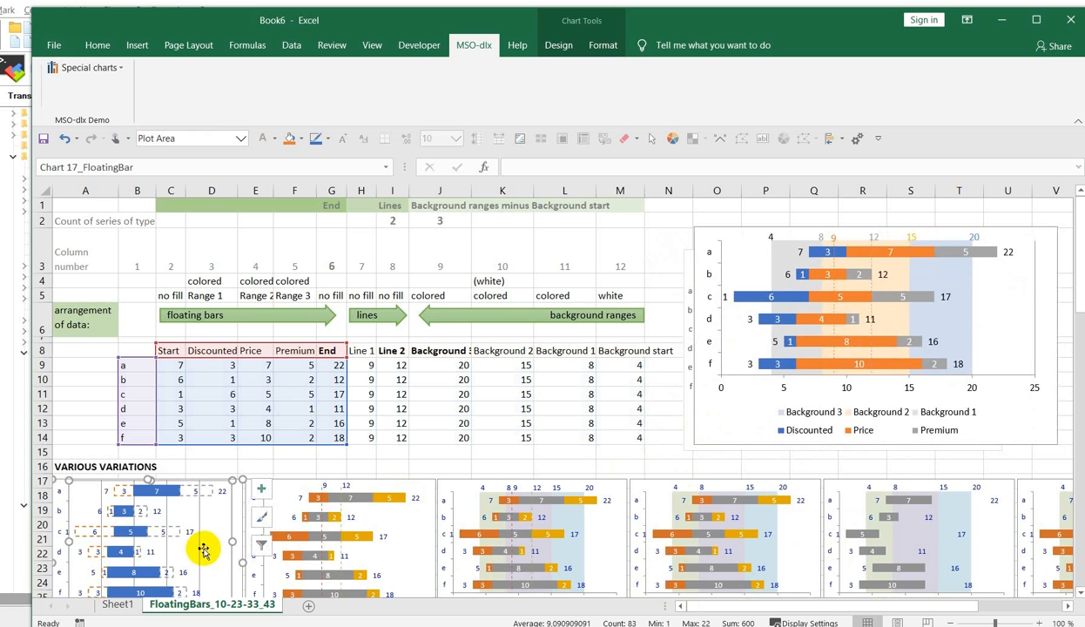
scroll(205, 549, down, 2)
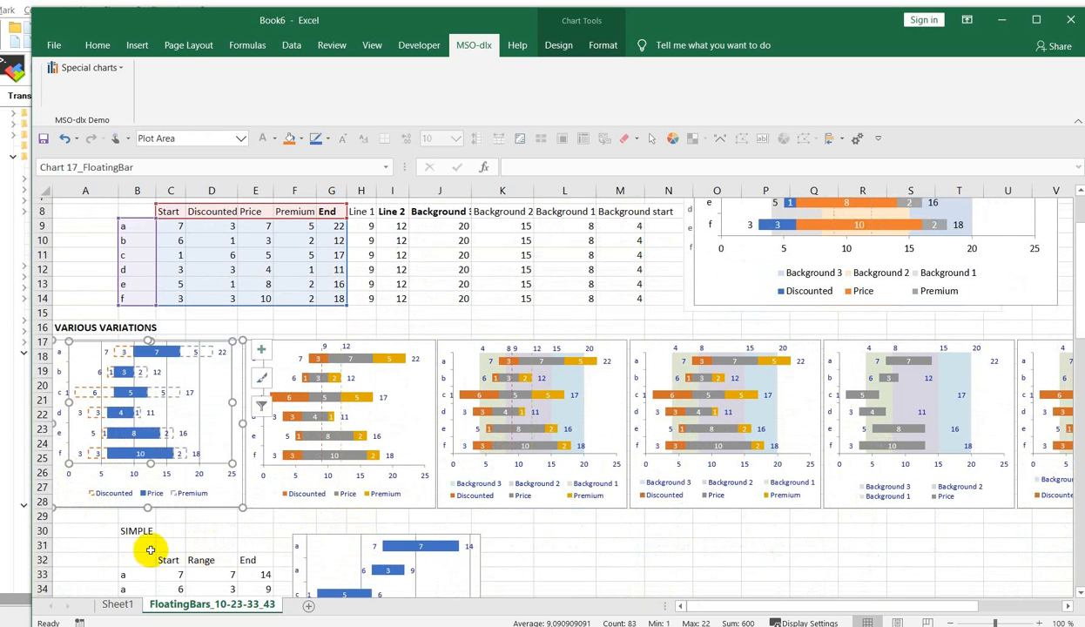
click(88, 553)
scroll(88, 553, down, 2)
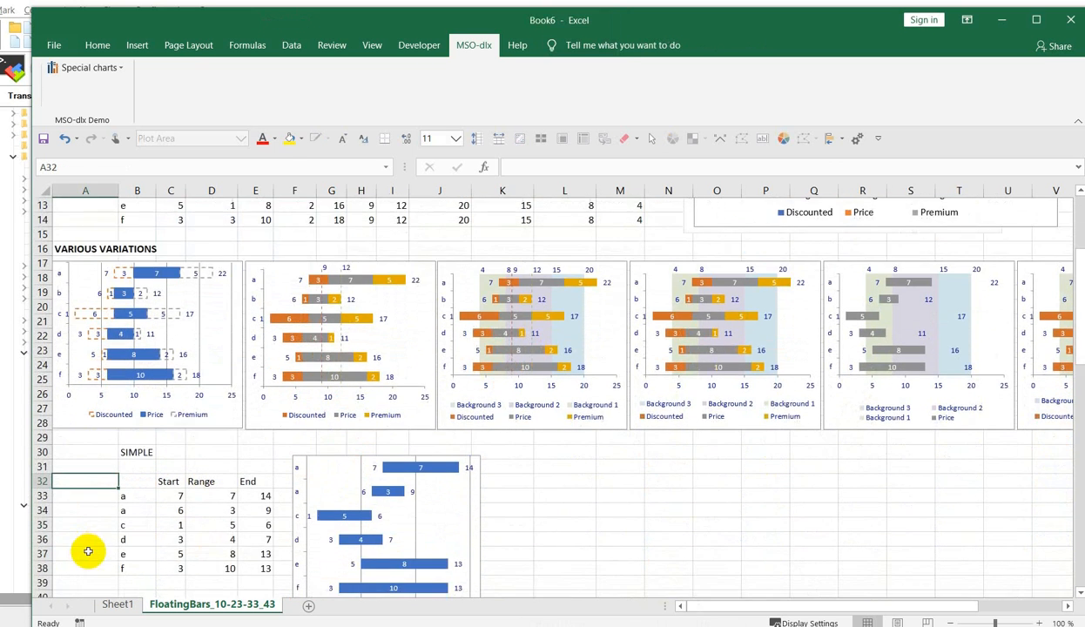
scroll(88, 551, down, 1)
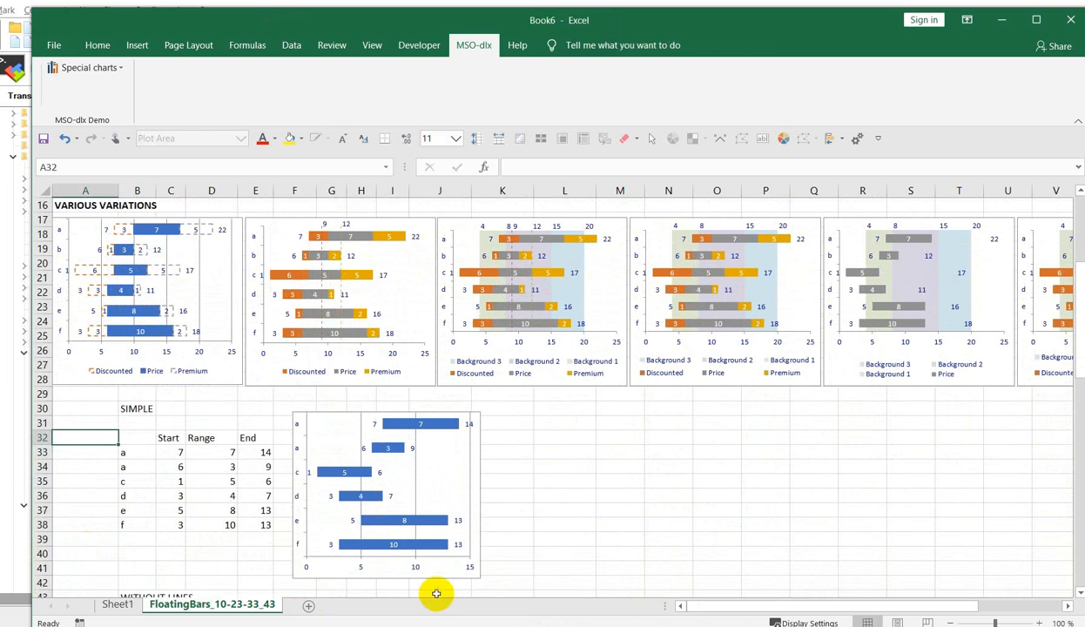
click(331, 572)
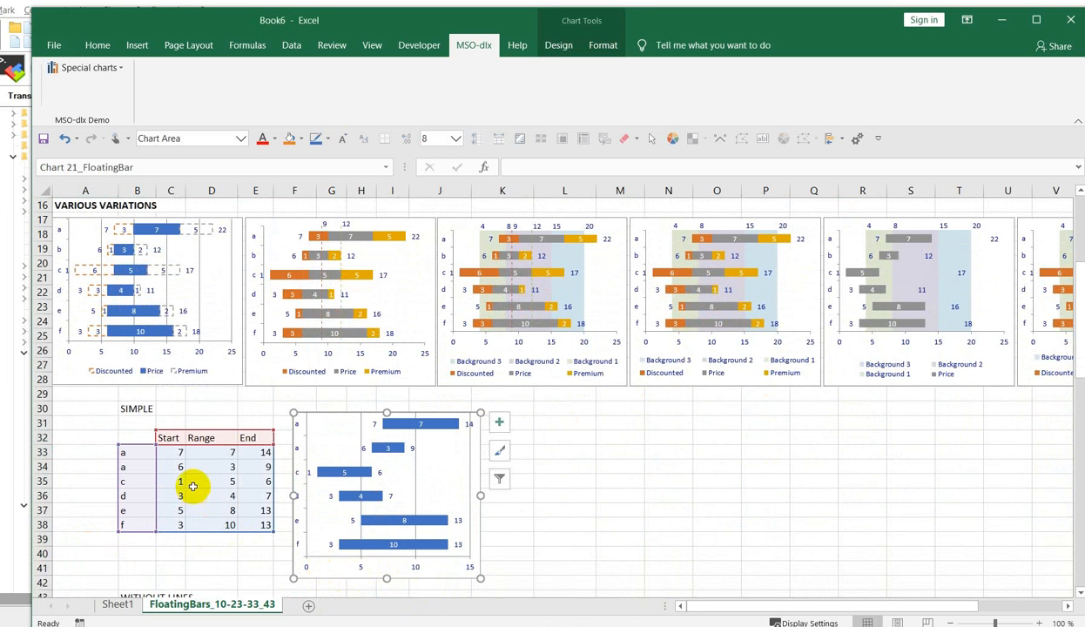
drag(175, 453, 261, 518)
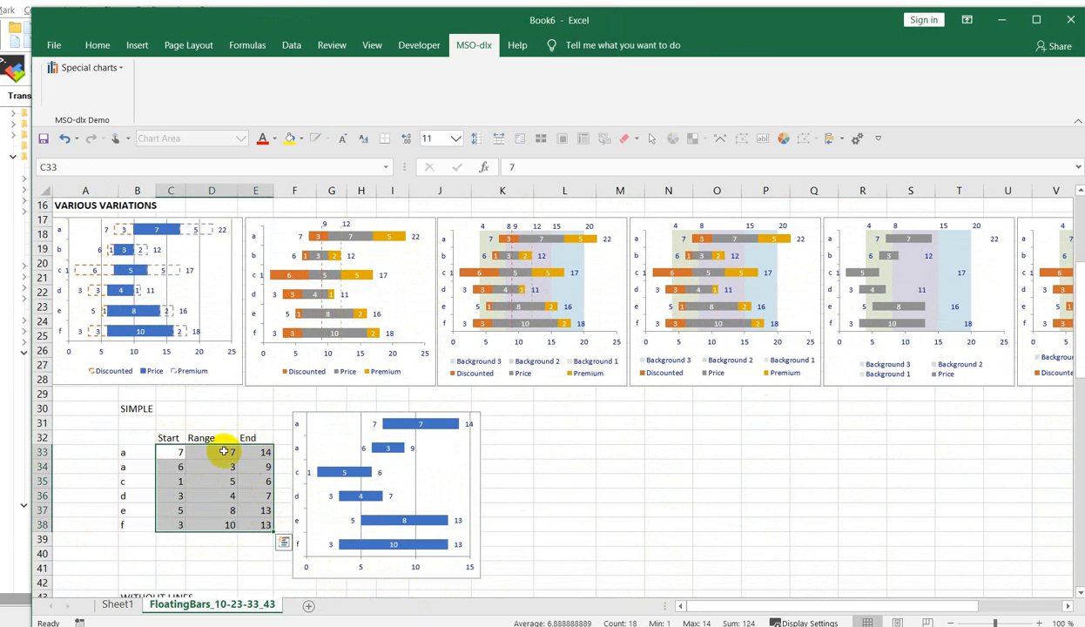
click(222, 383)
scroll(225, 385, up, 2)
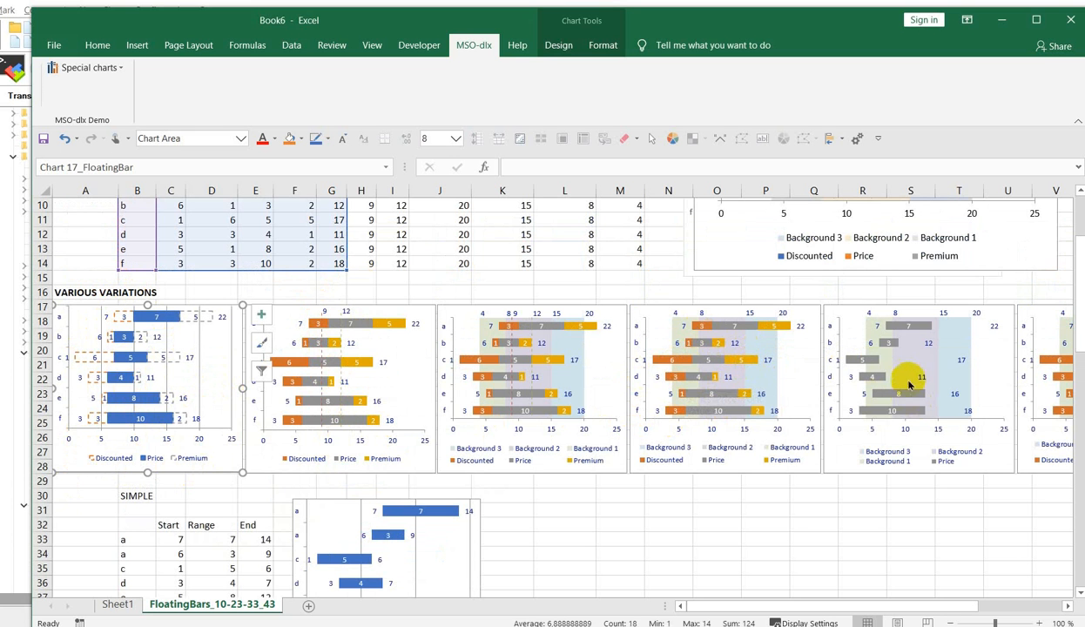
mouse_move(912, 410)
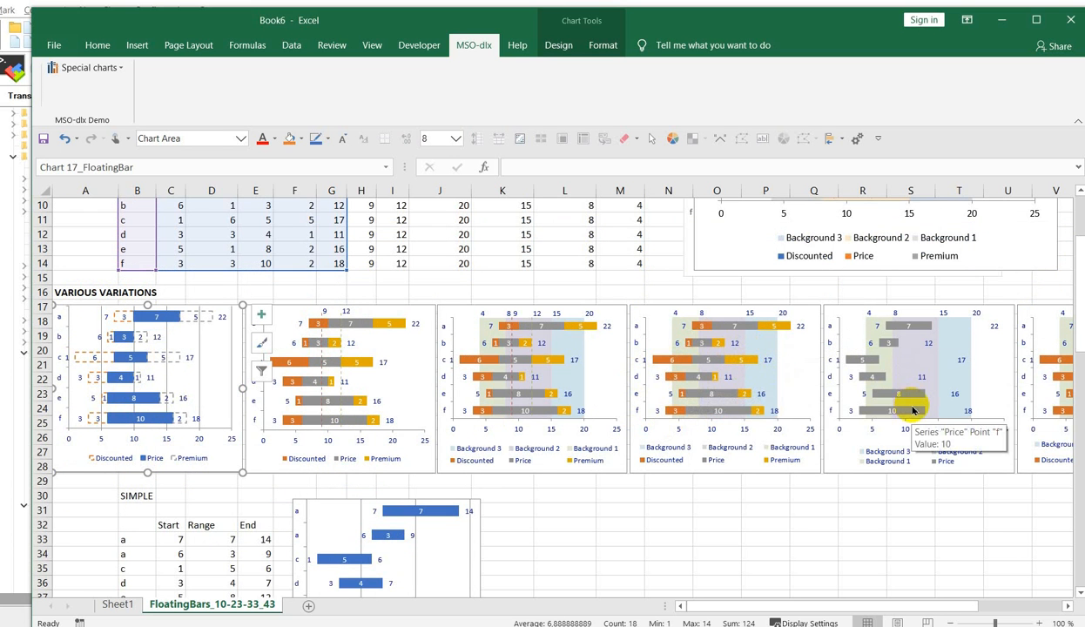
Select the full practice data range B8:M14 and open the special chart choices to find Floating bars.
scroll(912, 410, up, 3)
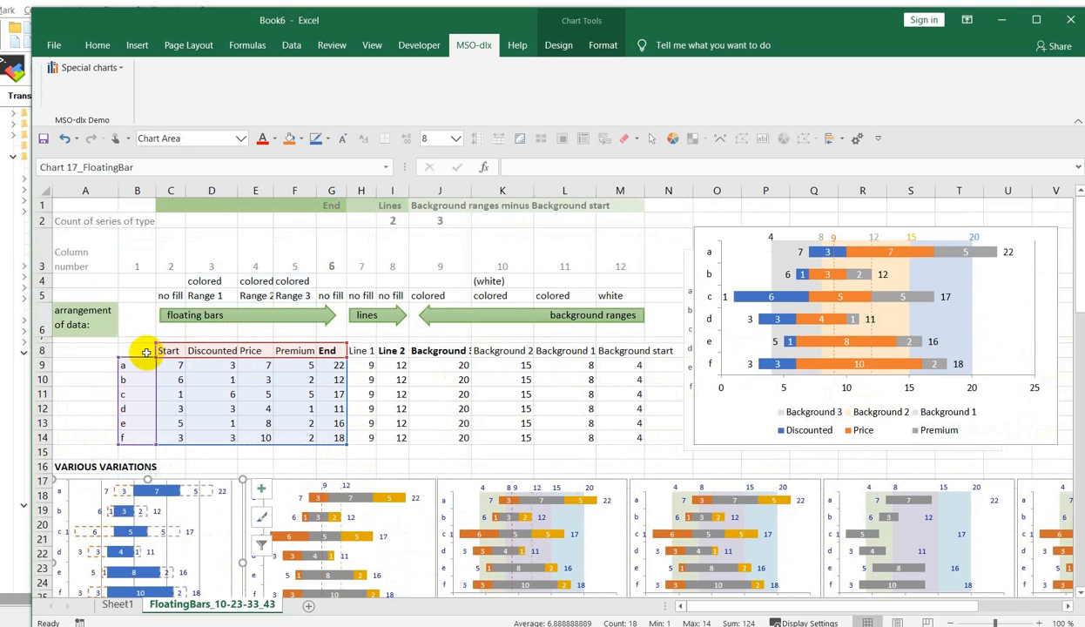
drag(146, 352, 627, 434)
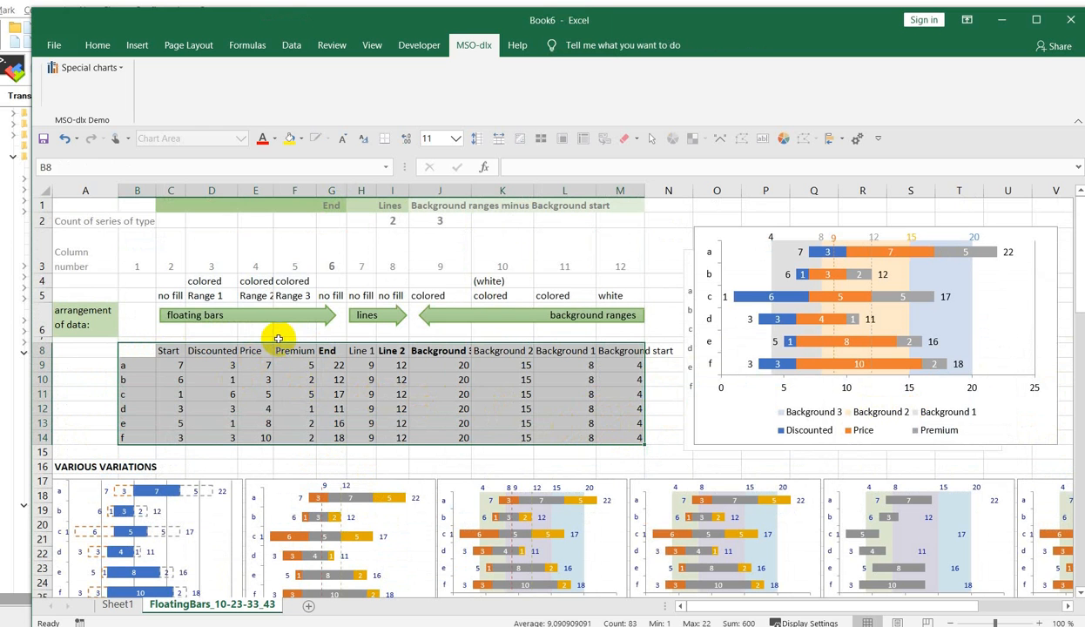
click(116, 69)
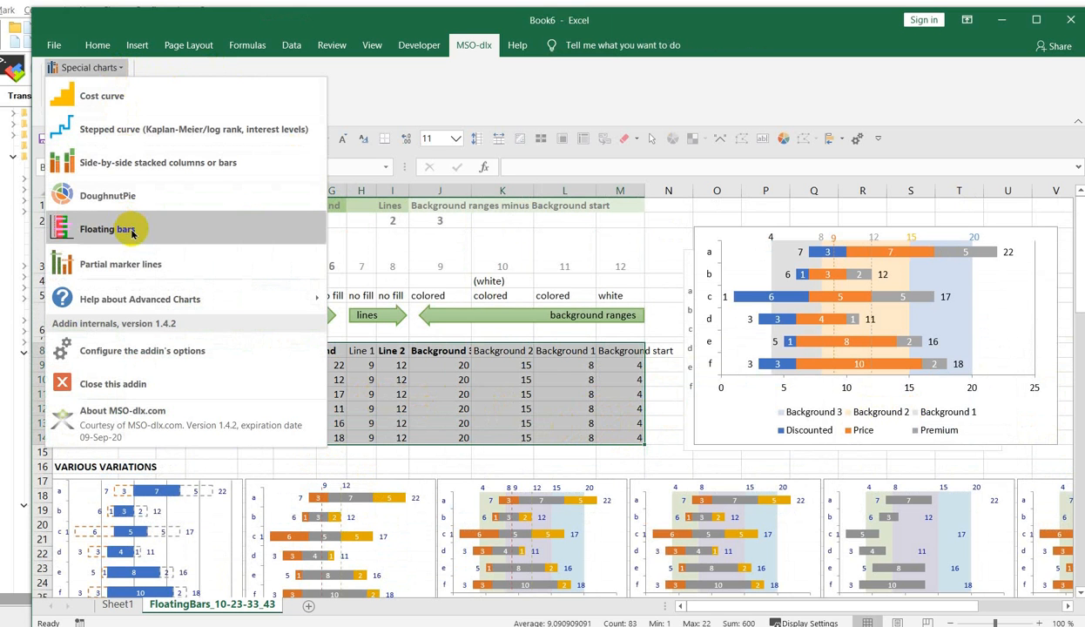